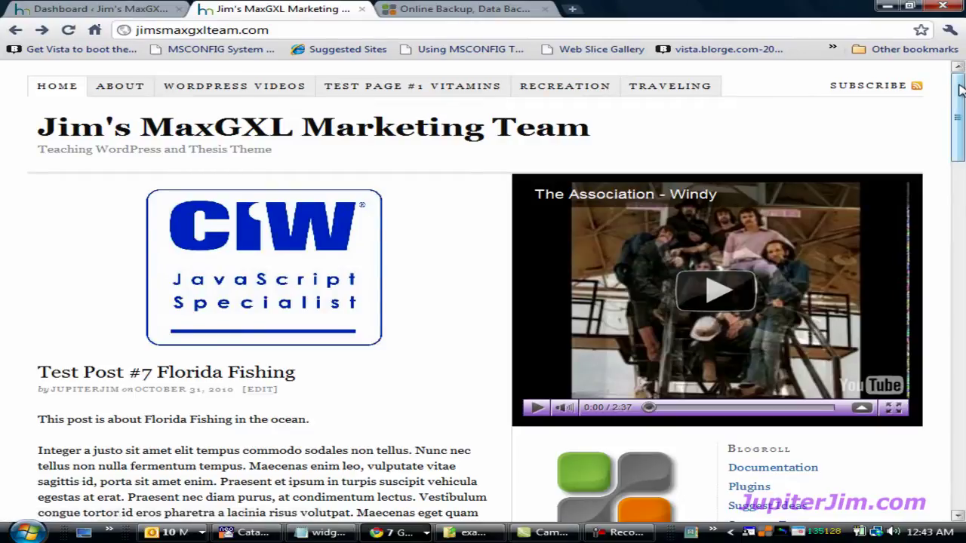
Switch to Notepad and copy all the HTML code in widget-image-1.txt, then minimize the file's window
left_click_drag(956, 90, 952, 159)
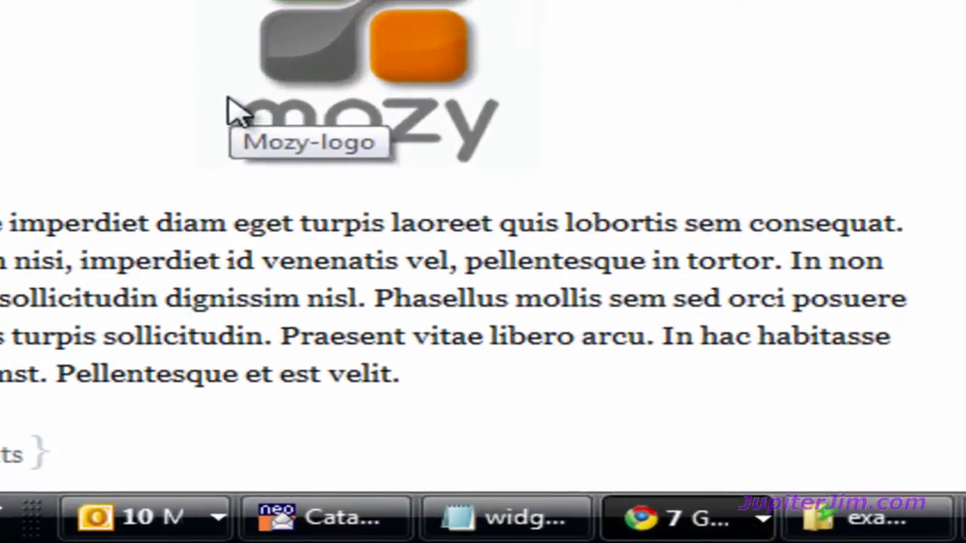
mouse_move(483, 519)
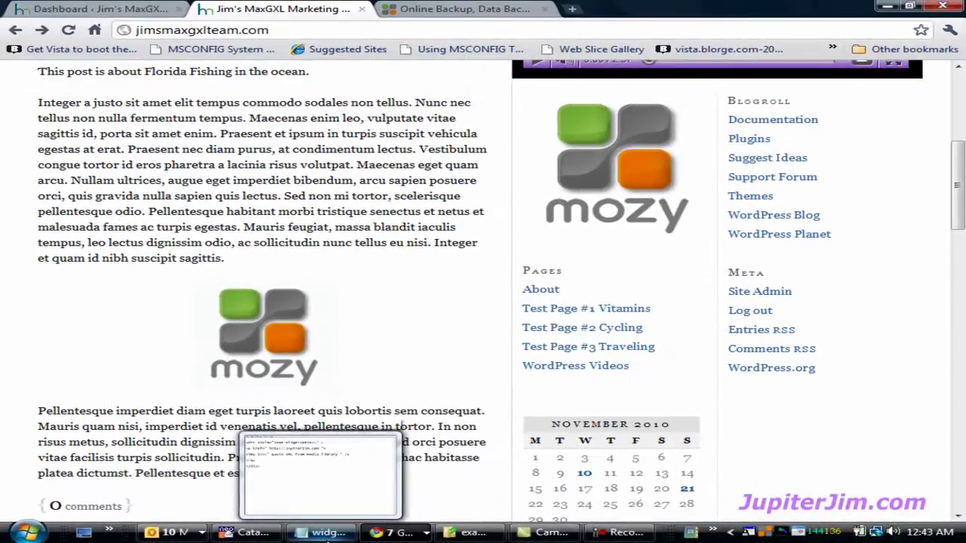
left_click(326, 537)
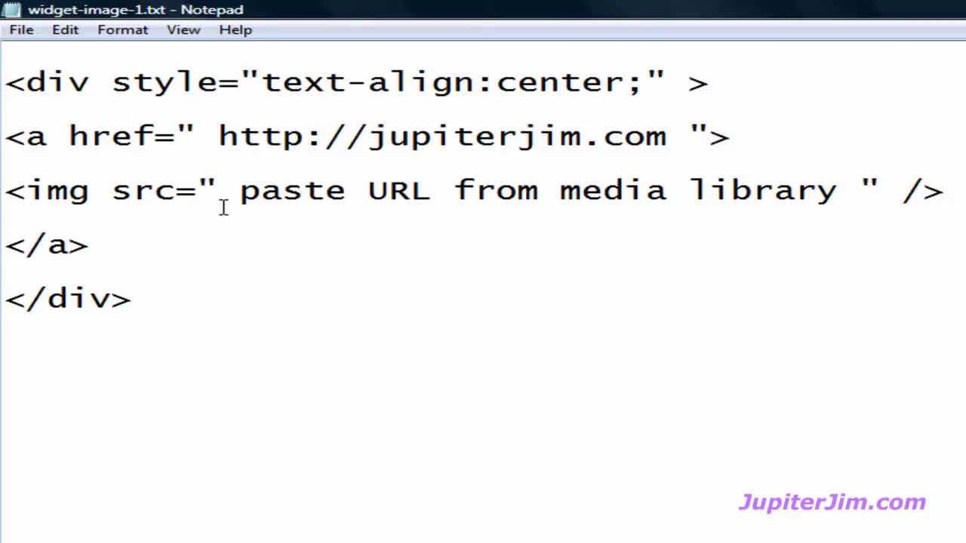
right_click(345, 268)
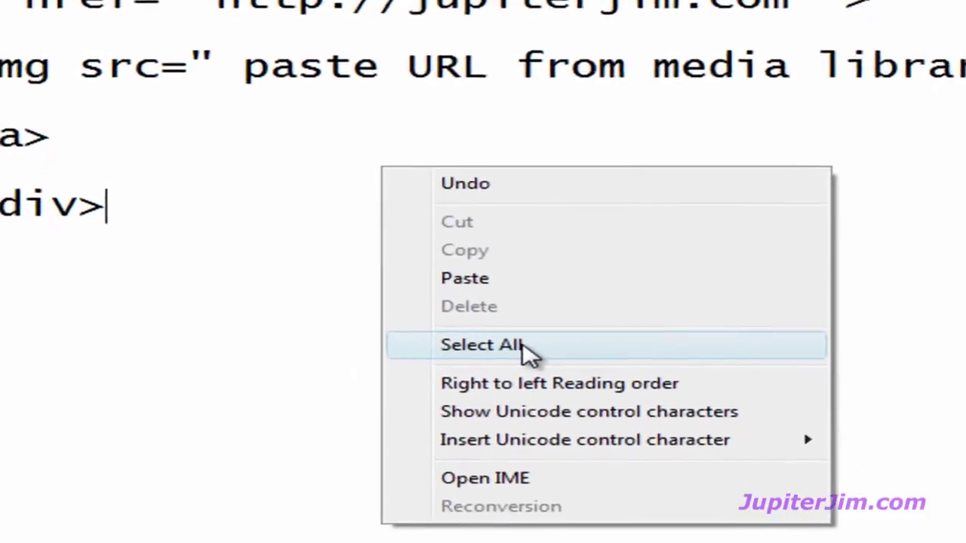
left_click(462, 398)
right_click(436, 241)
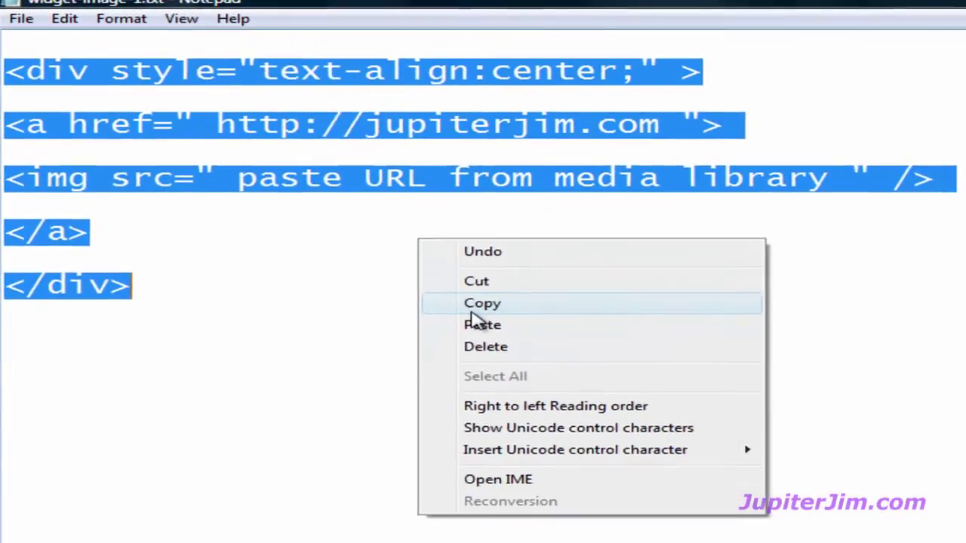
left_click(646, 406)
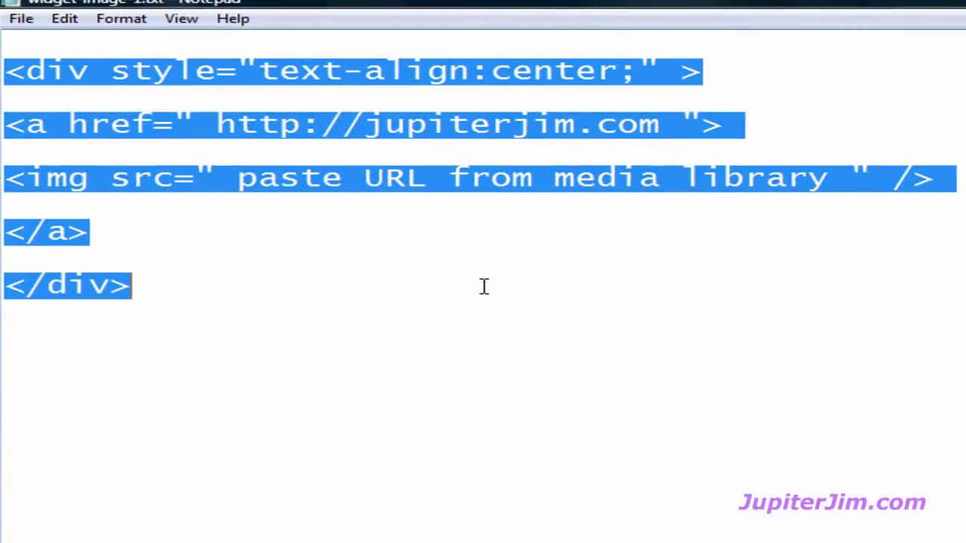
left_click(483, 287)
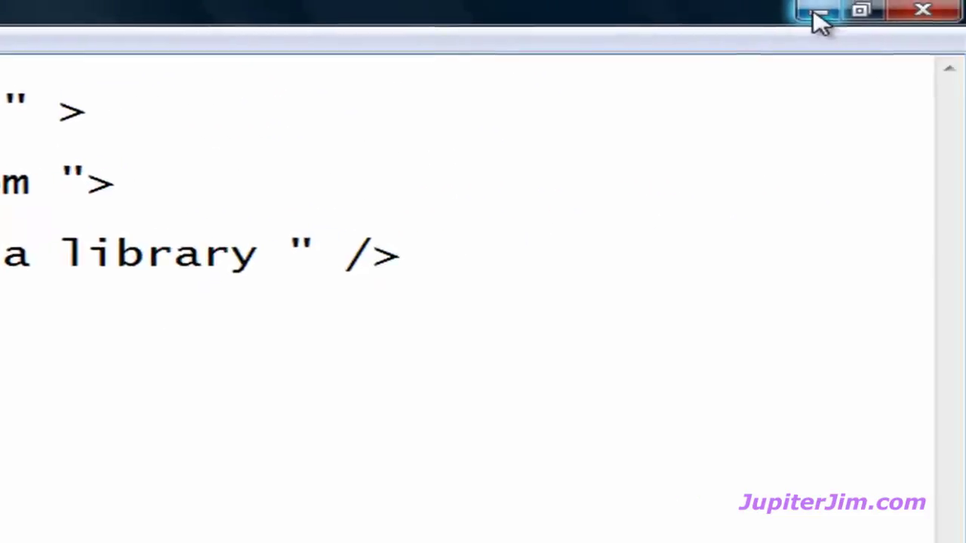
left_click(821, 17)
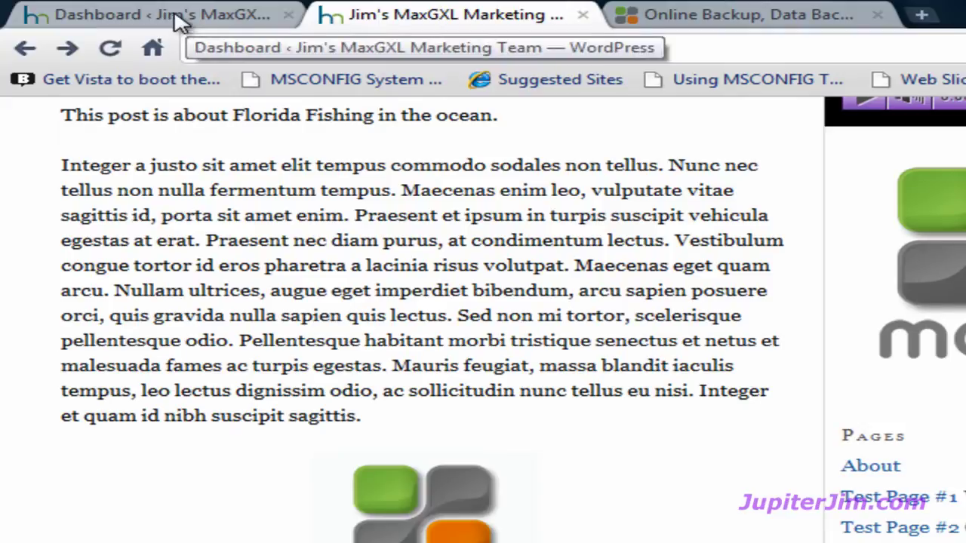
Switch to the WordPress dashboard in the browser and open the Widgets page under Appearance
left_click(149, 17)
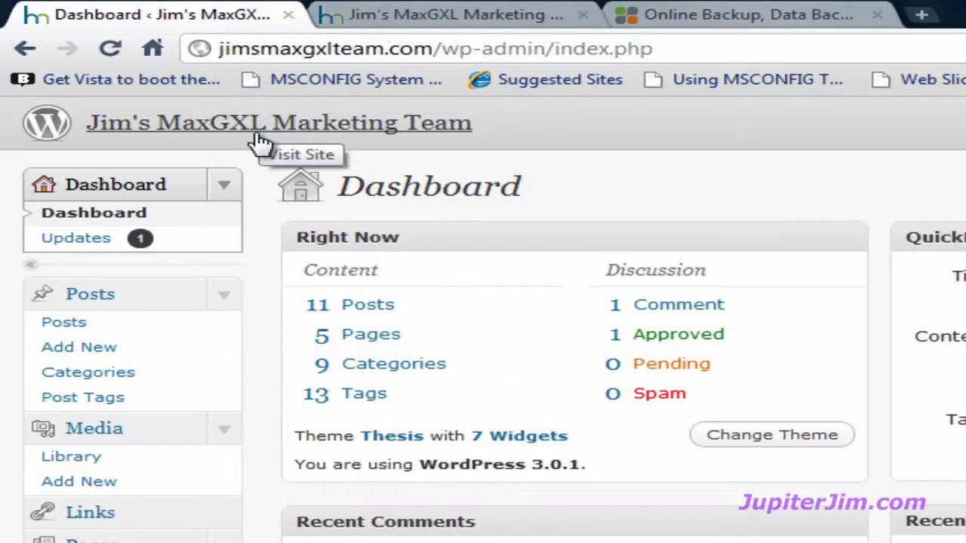
scroll(270, 202, "down", 8)
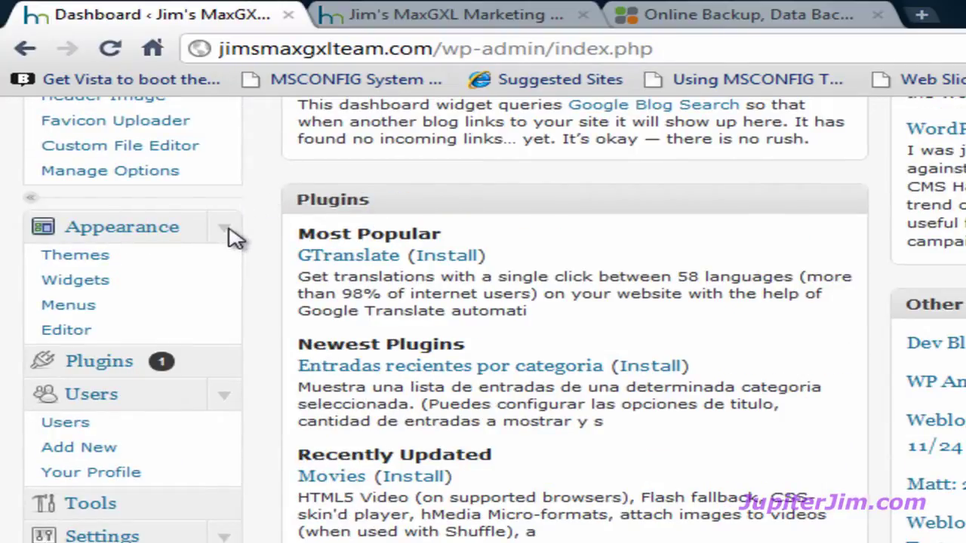
scroll(234, 238, "up", 1)
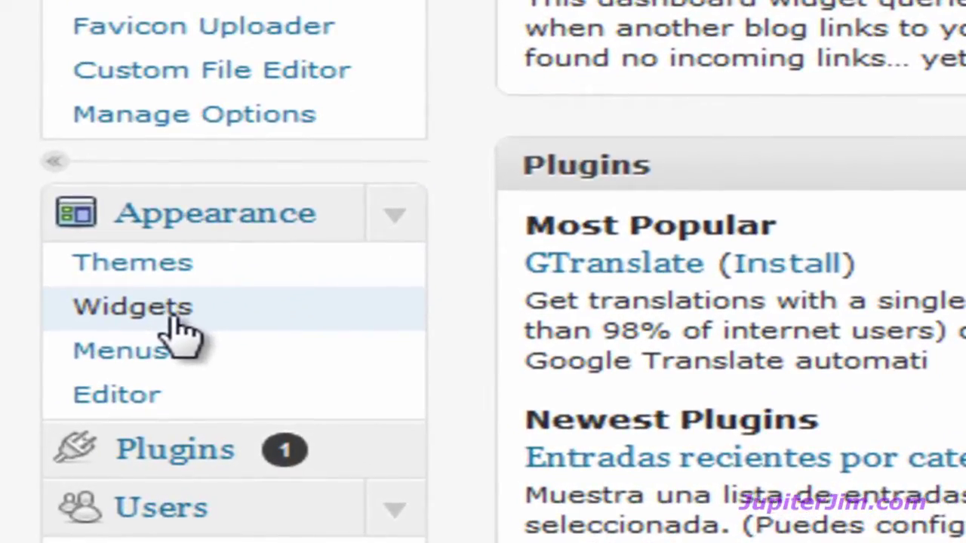
left_click(175, 323)
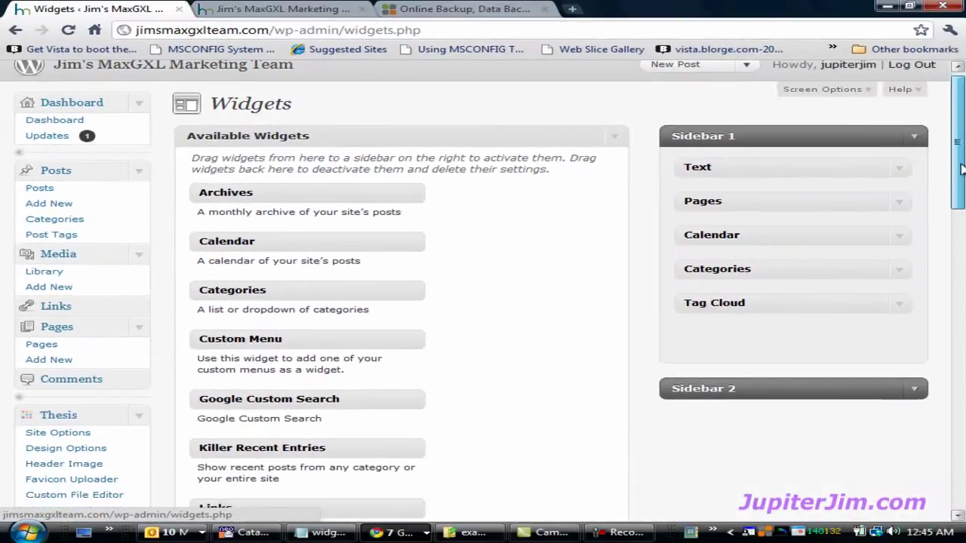
Expand Sidebar 2 and add a Text widget above its Links widget
scroll(956, 227, "down", 3)
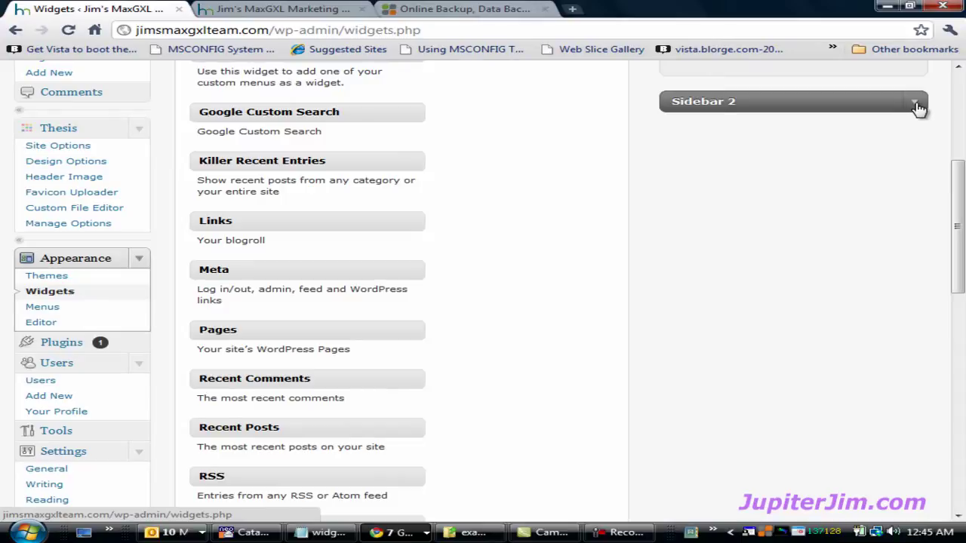
left_click(919, 108)
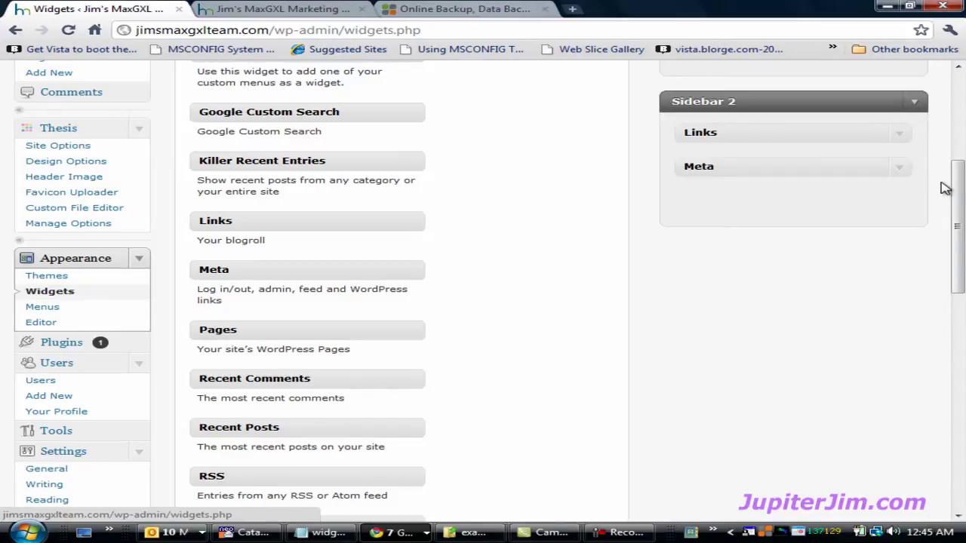
left_click_drag(955, 182, 958, 295)
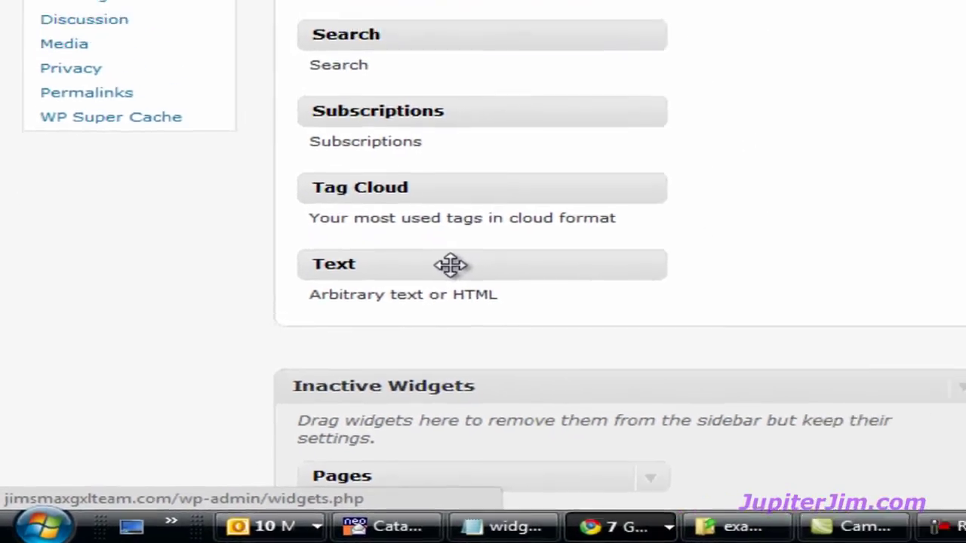
left_click_drag(548, 204, 769, 141)
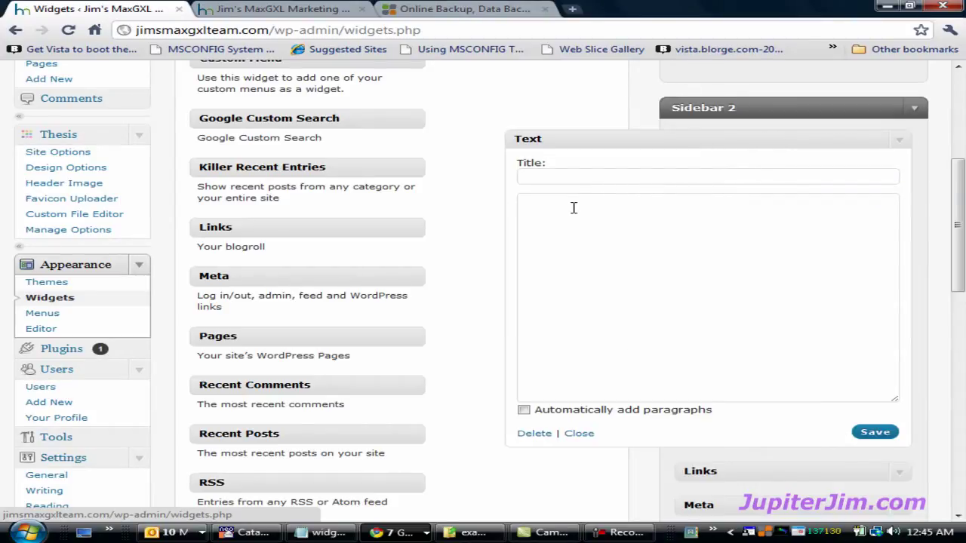
Paste the copied HTML code into the new Text widget's content area and save the widget
left_click(551, 214)
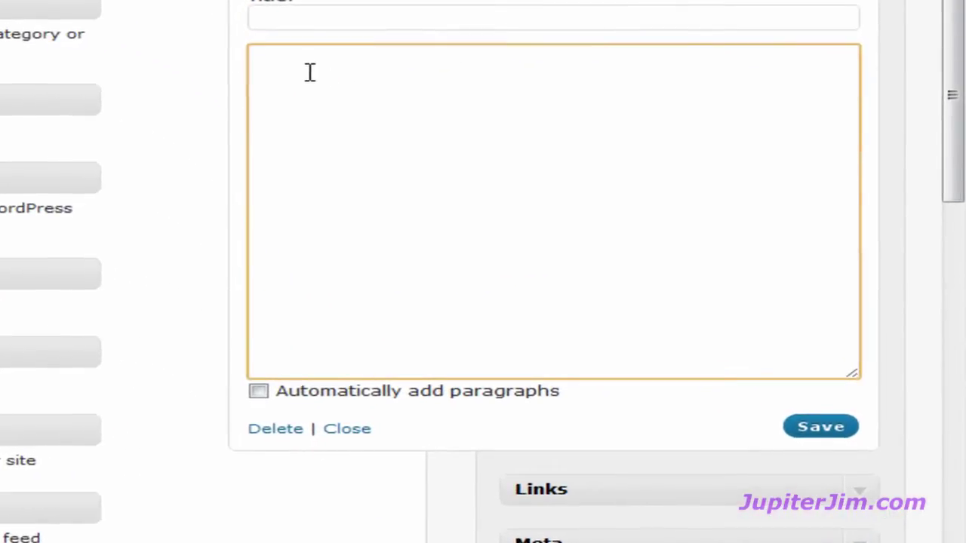
right_click(310, 72)
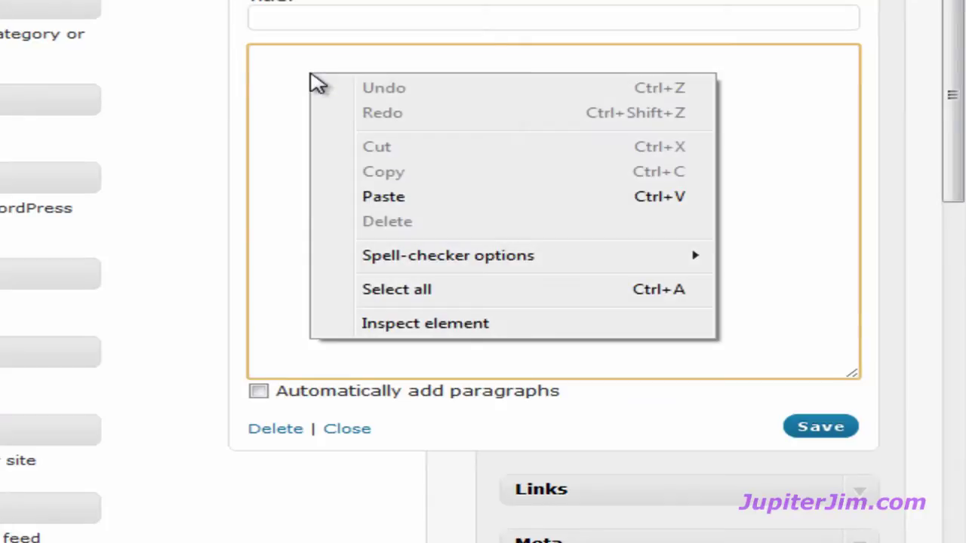
left_click(358, 199)
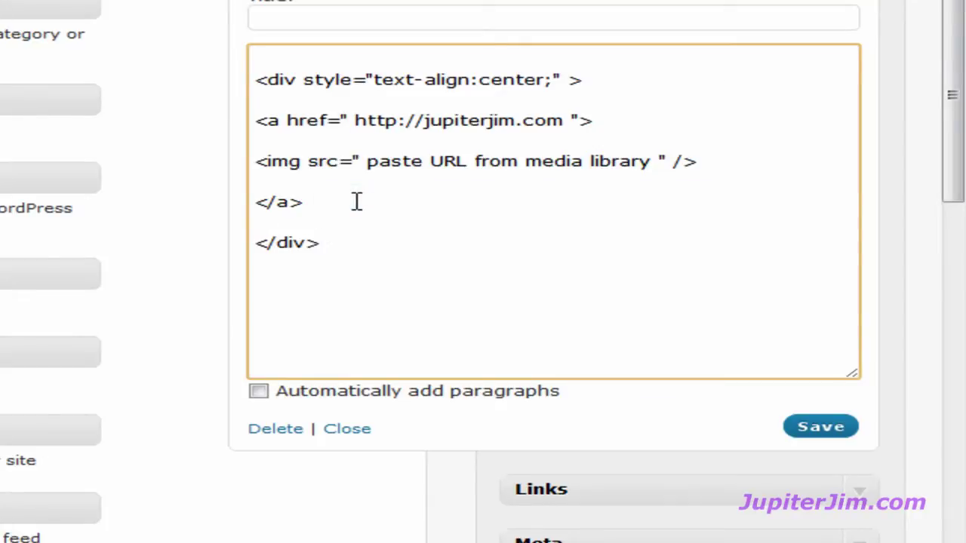
left_click(824, 428)
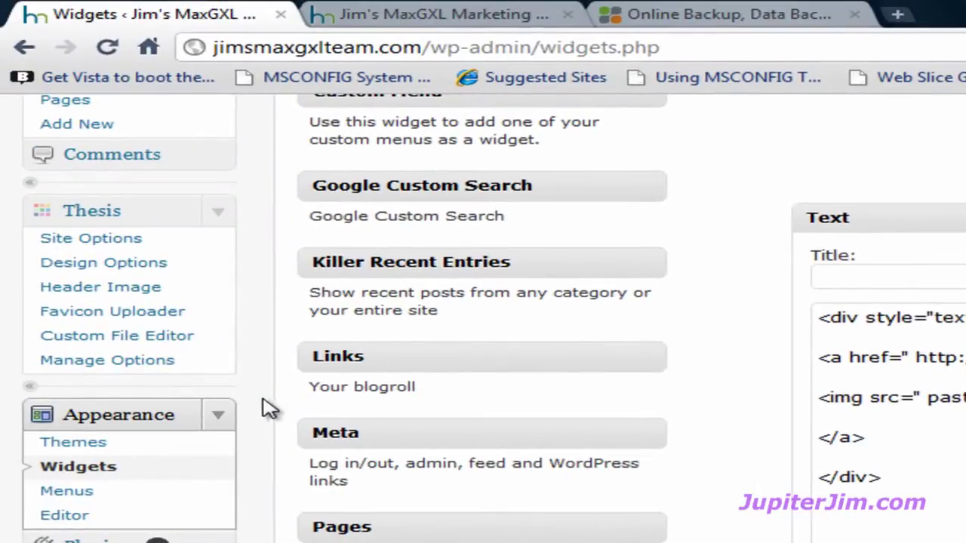
Open the Media Library and bring up the Mozy-logo GIF for editing
scroll(264, 407, "up", 5)
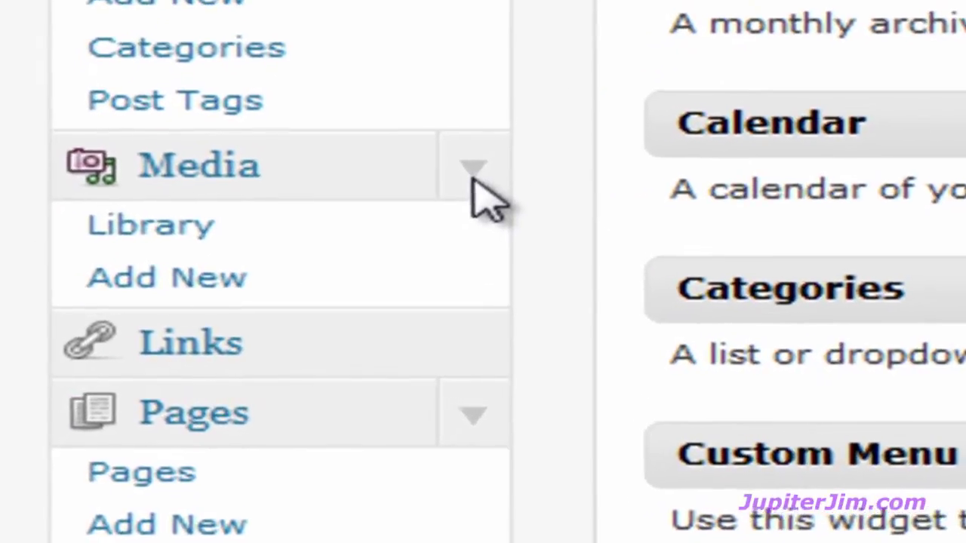
left_click(473, 170)
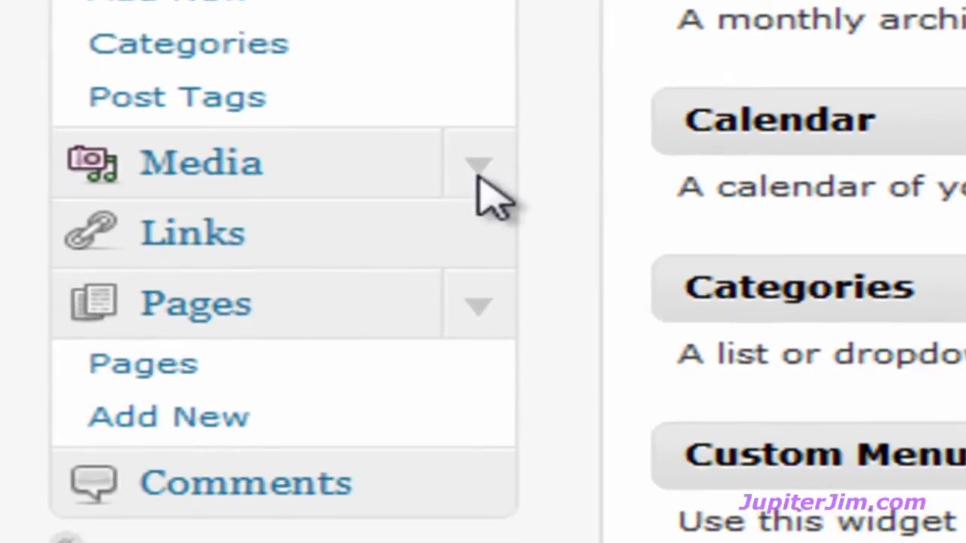
left_click(476, 172)
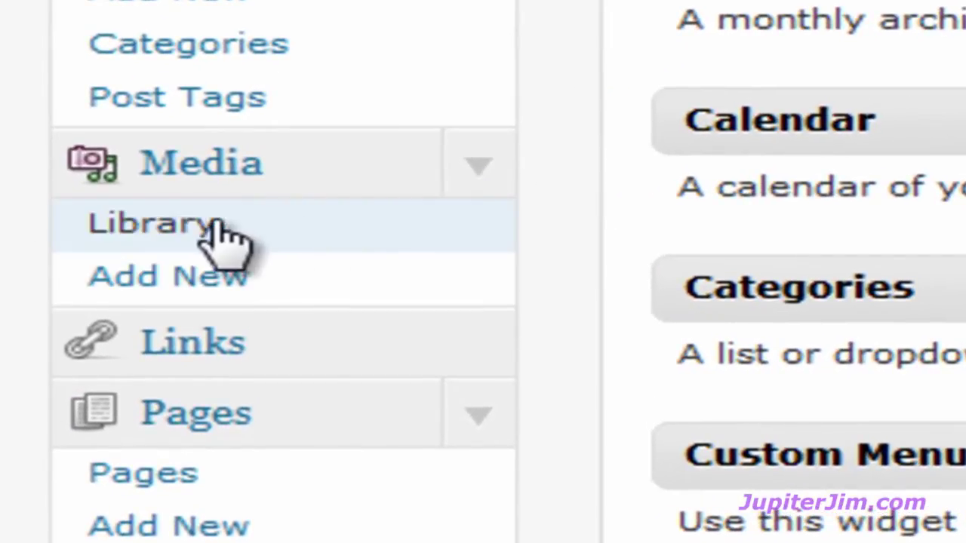
left_click(175, 233)
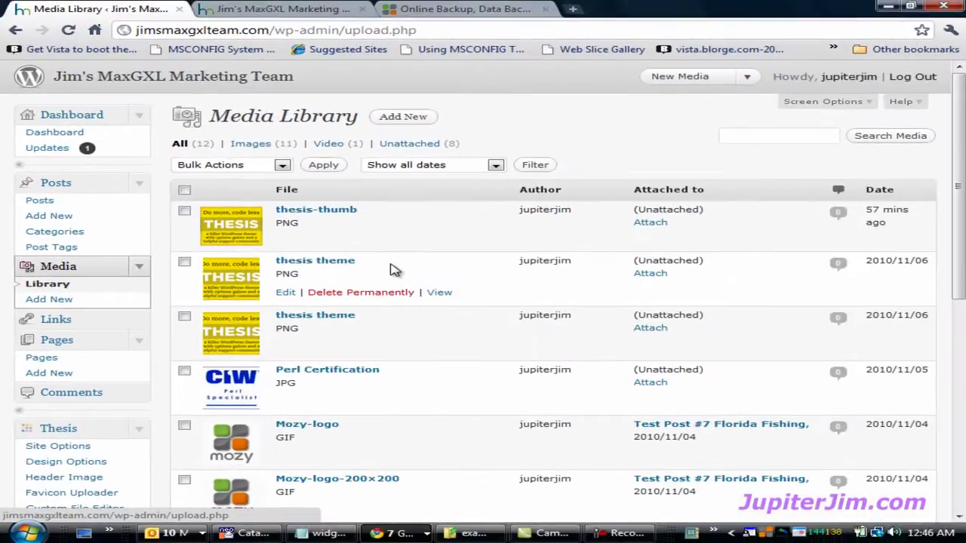
scroll(390, 270, "down", 3)
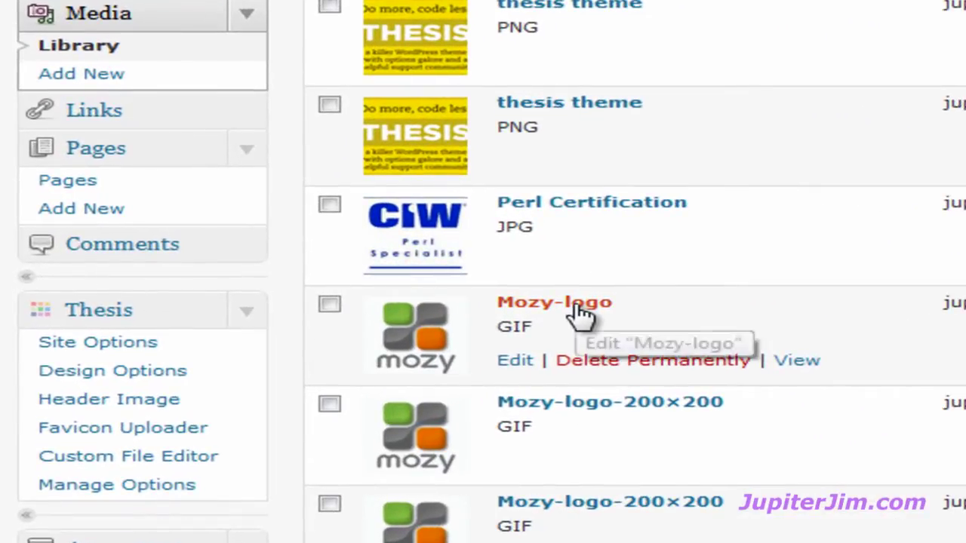
left_click(576, 306)
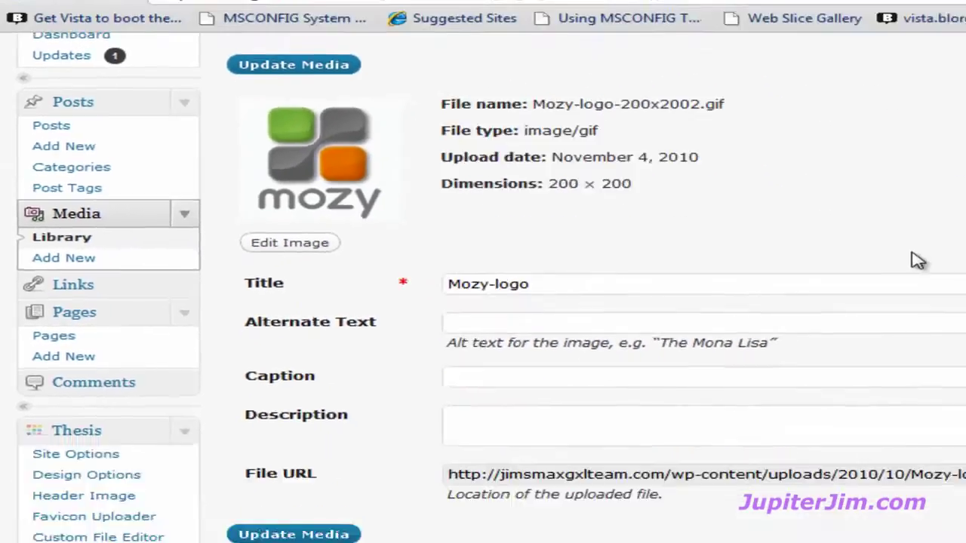
Copy the full File URL of the Mozy-logo image
scroll(856, 259, "down", 2)
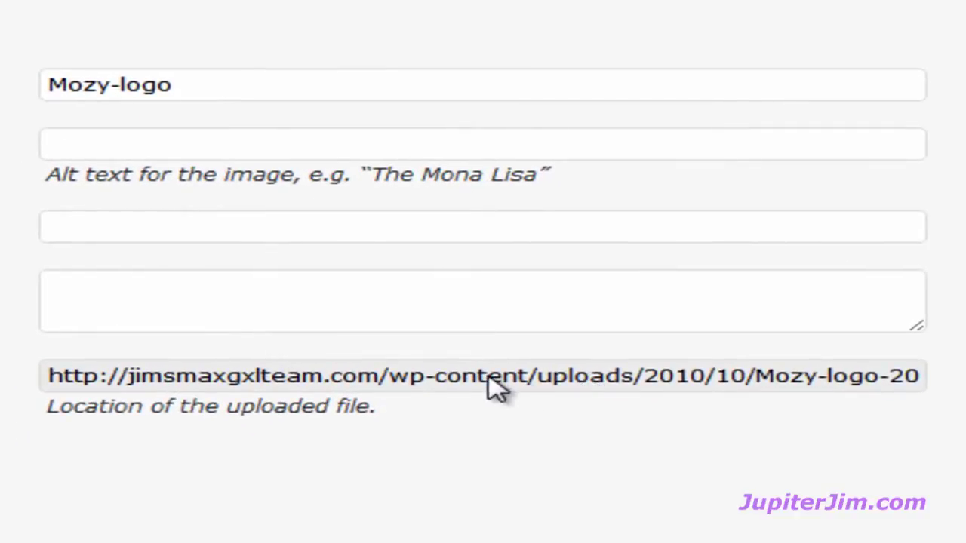
right_click(492, 387)
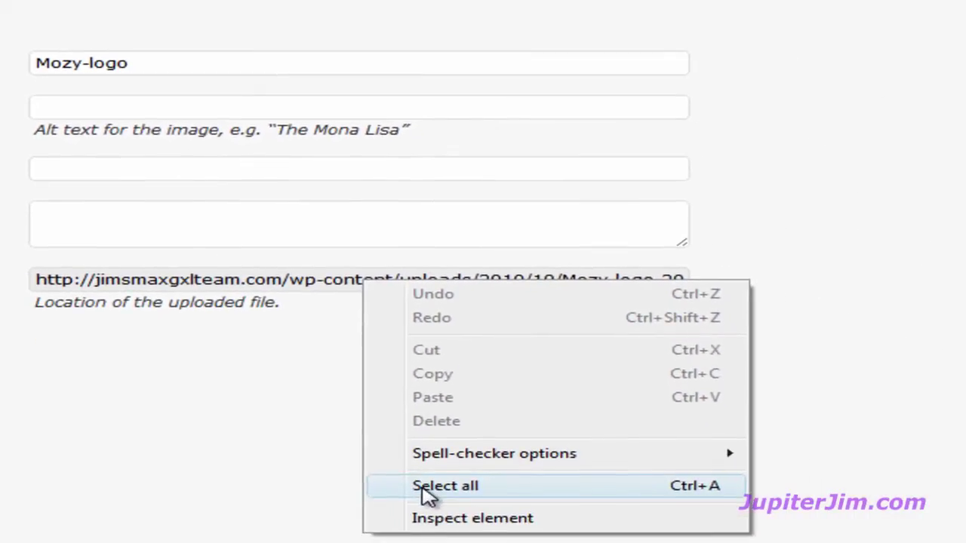
left_click(427, 486)
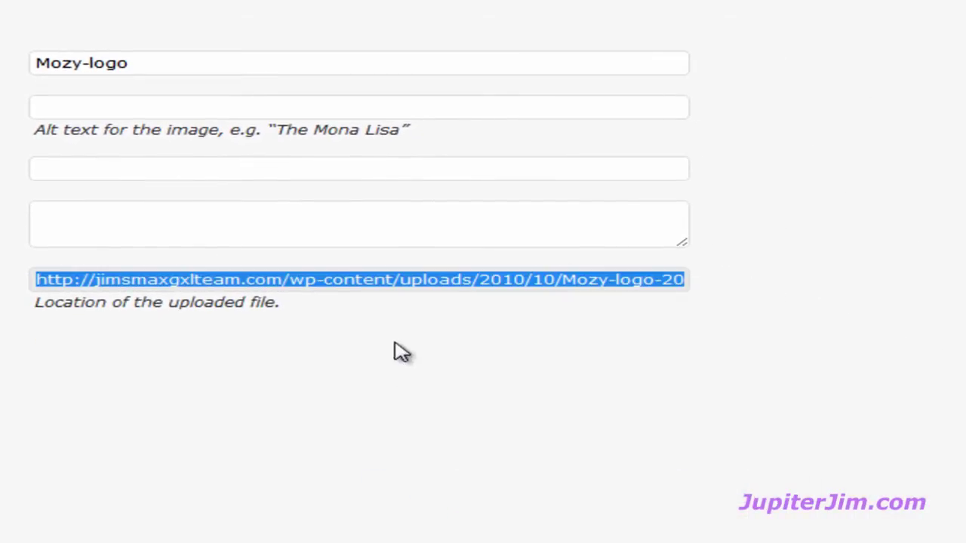
right_click(368, 287)
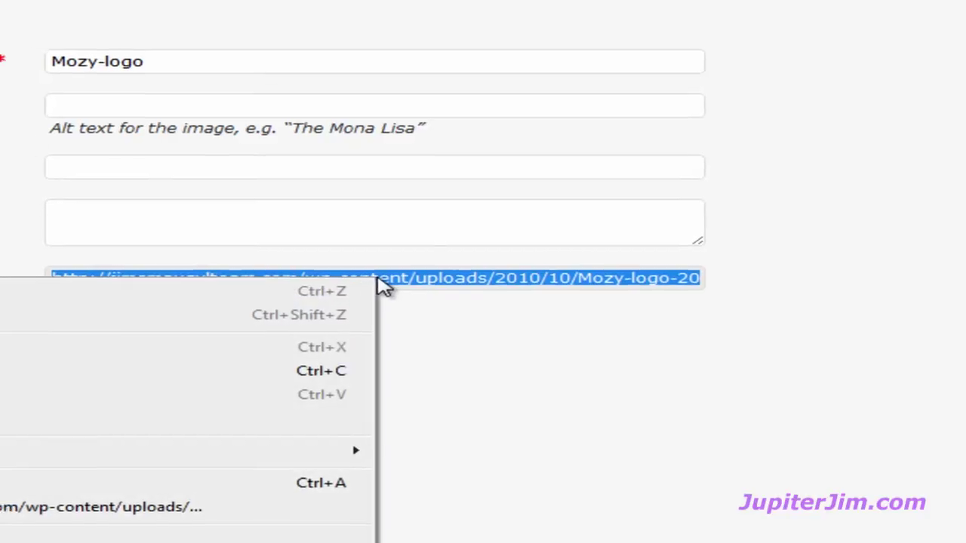
left_click(730, 335)
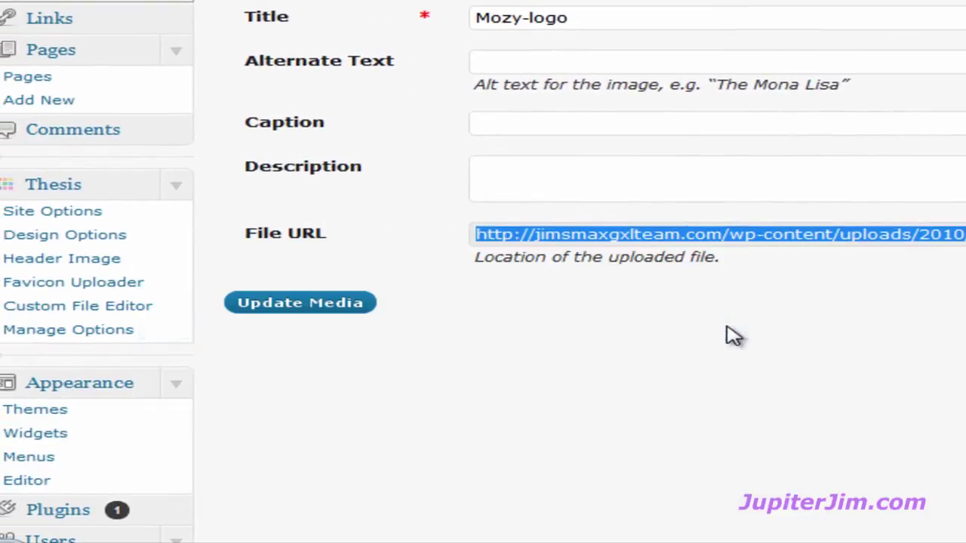
left_click(859, 317)
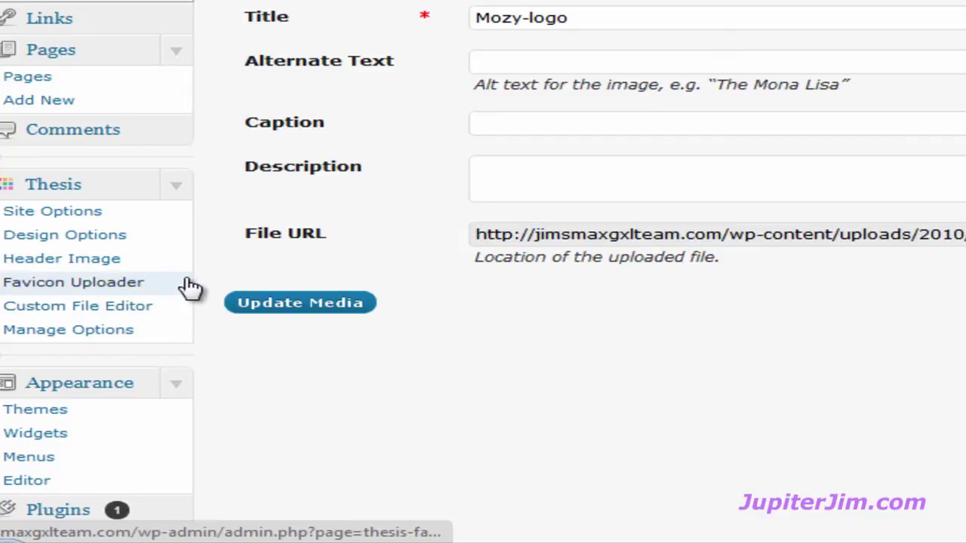
Return to the Widgets page, collapse Sidebar 1 and open the Text widget in Sidebar 2 for editing
scroll(190, 286, "up", 3)
scroll(189, 286, "down", 4)
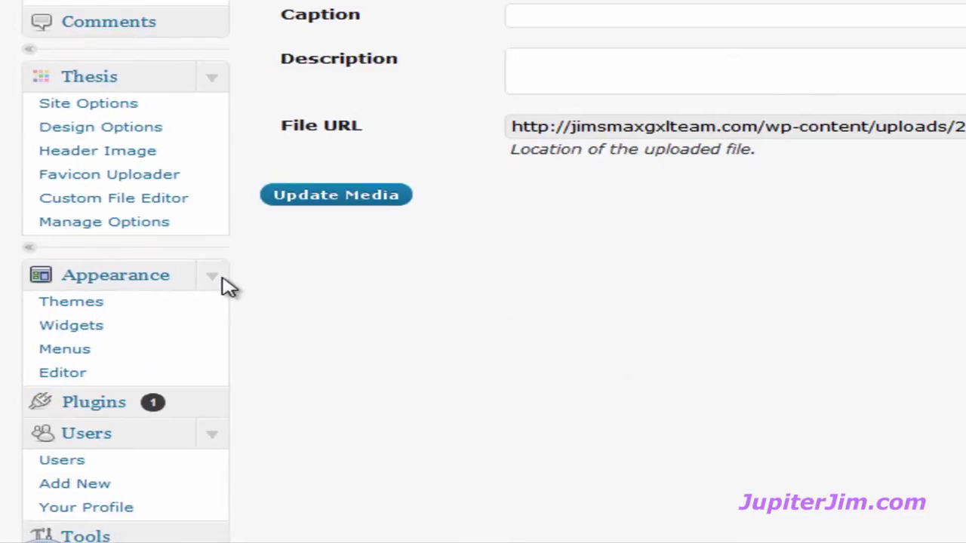
left_click(94, 335)
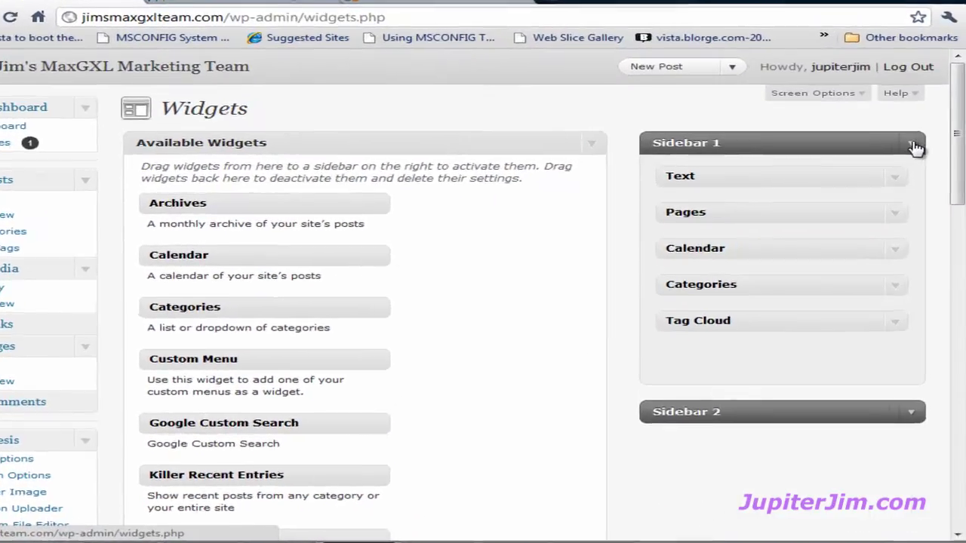
left_click(914, 148)
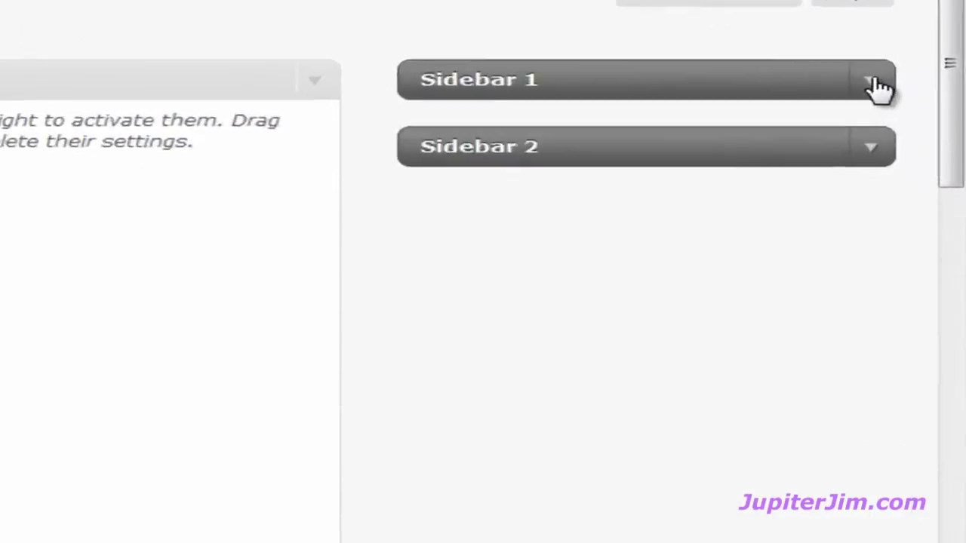
left_click(869, 149)
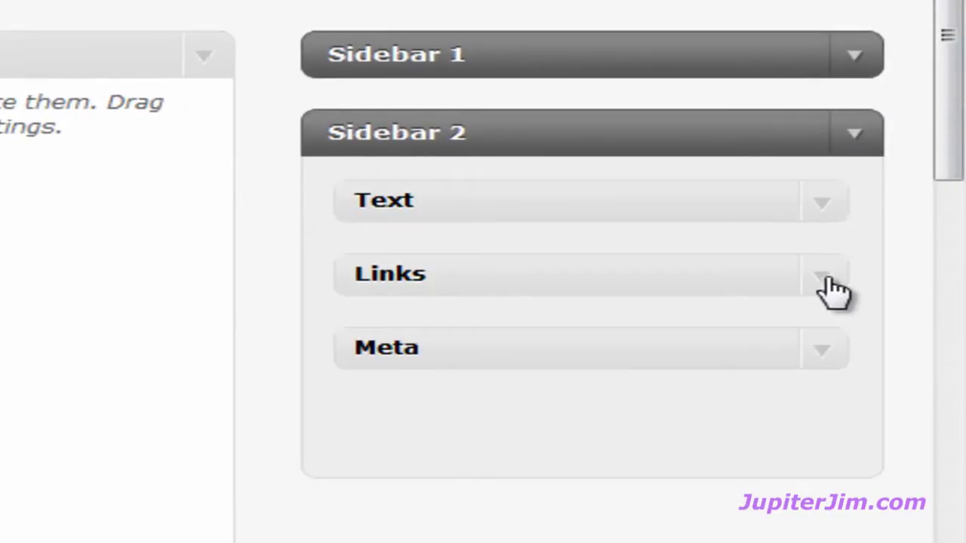
left_click(831, 213)
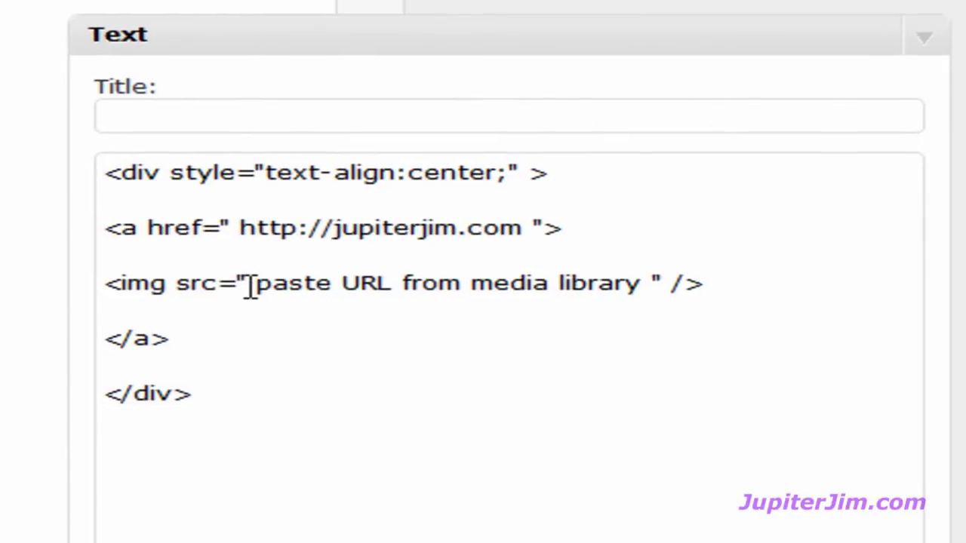
Replace the "paste URL from media library" placeholder in the img src attribute with the copied Mozy-logo file URL
left_click_drag(255, 287, 634, 291)
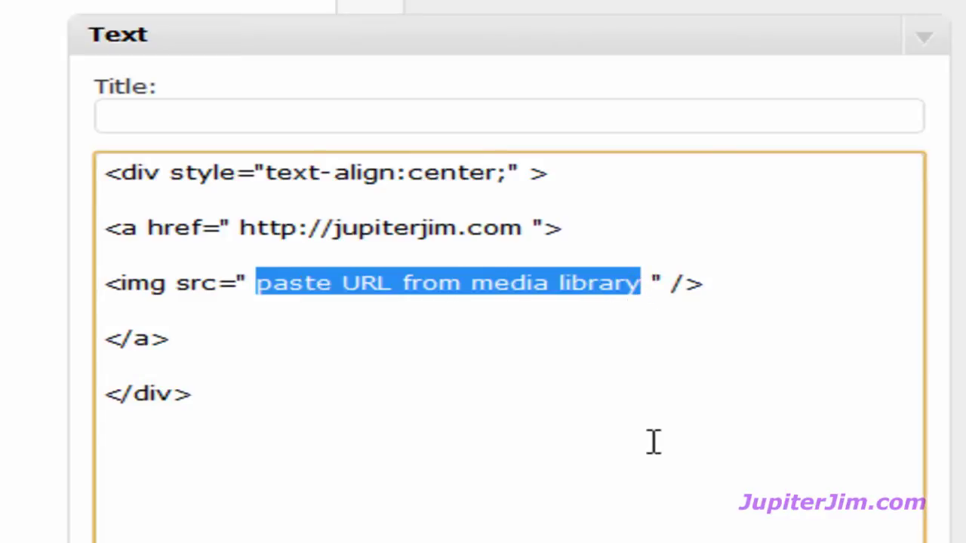
key("Delete")
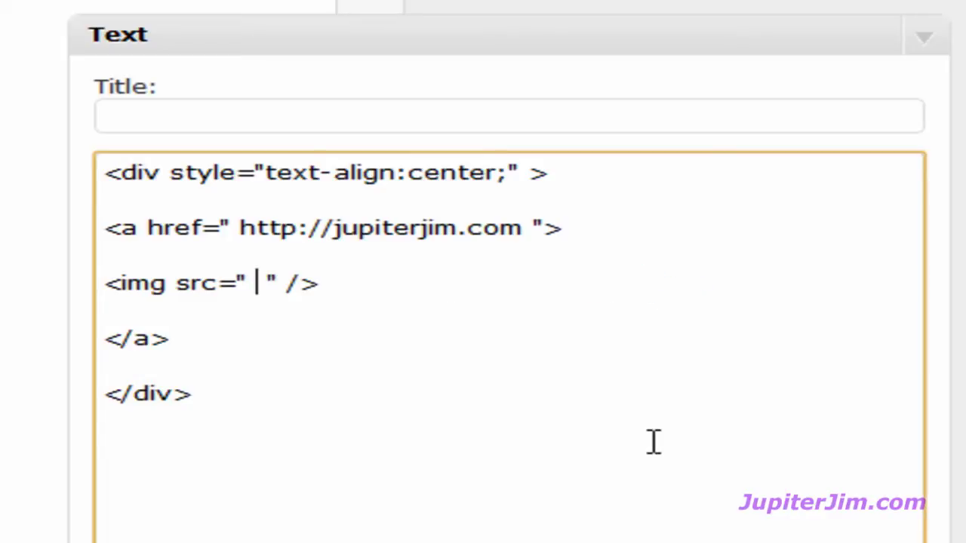
right_click(257, 283)
left_click(362, 453)
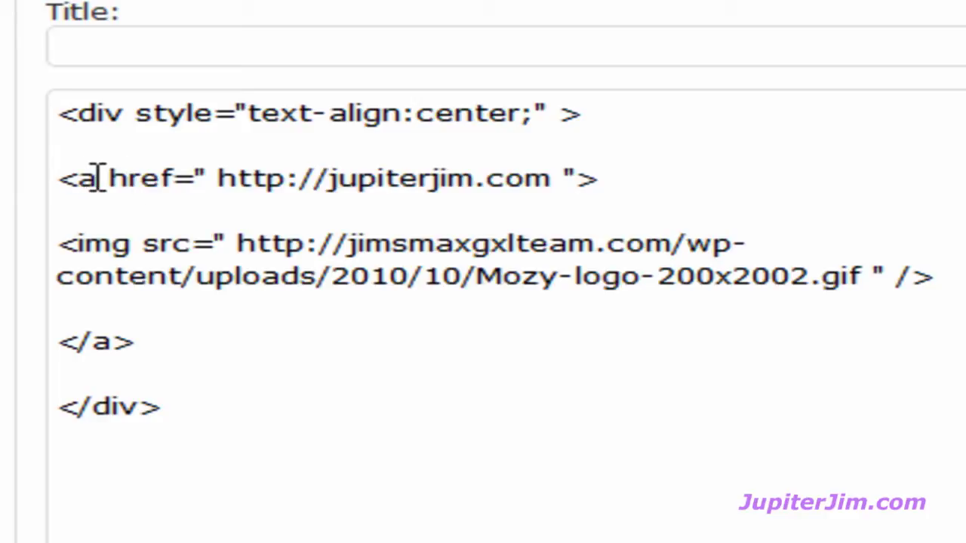
left_click(136, 341)
key("ctrl+shift+Home")
left_click(39, 341, "shift")
left_click(309, 334)
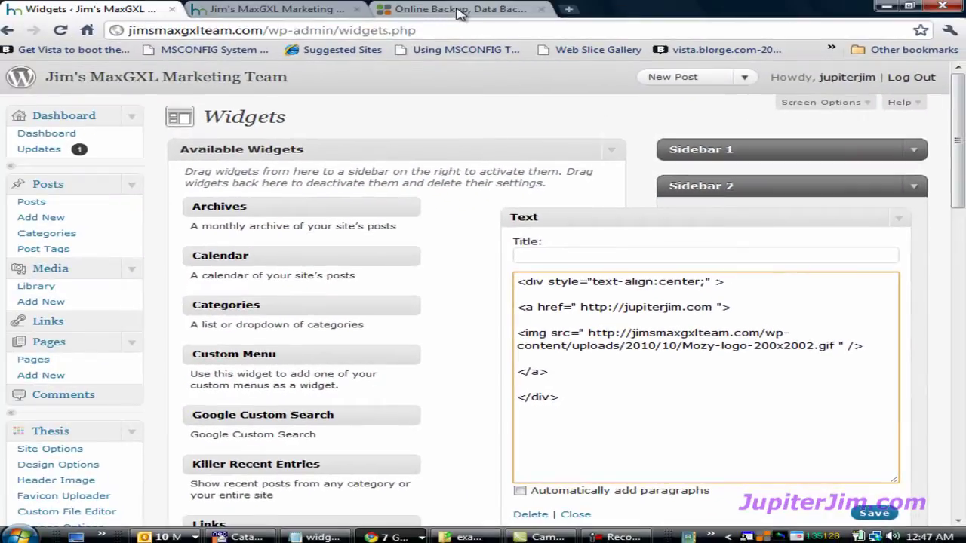
Copy the full mozy.com web address from the open Mozy home page
left_click(457, 10)
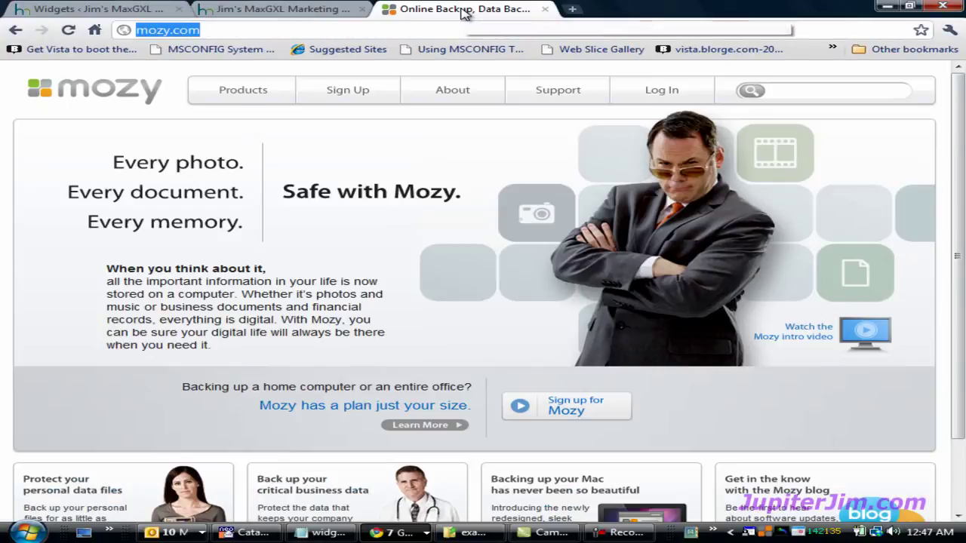
left_click(275, 147)
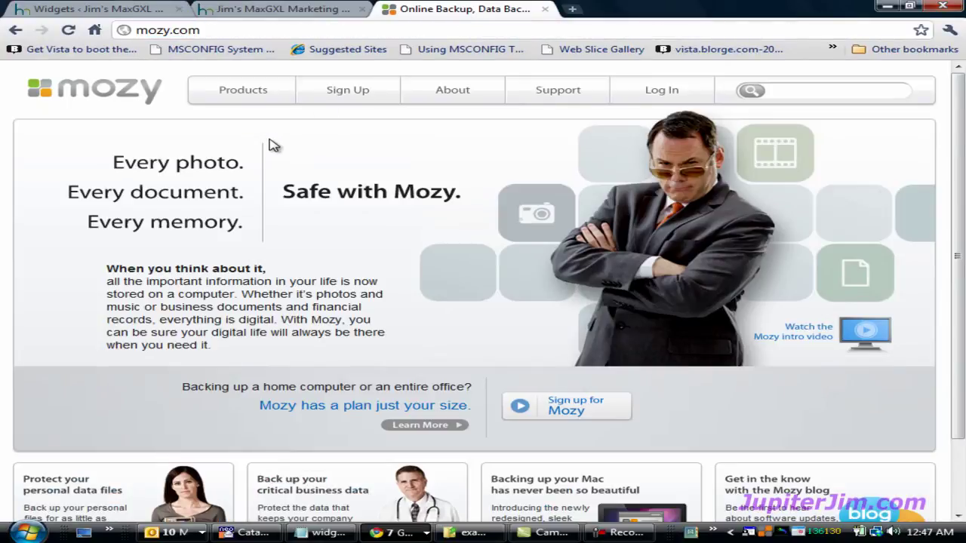
left_click(221, 32)
left_click(221, 32)
left_click_drag(219, 30, 132, 31)
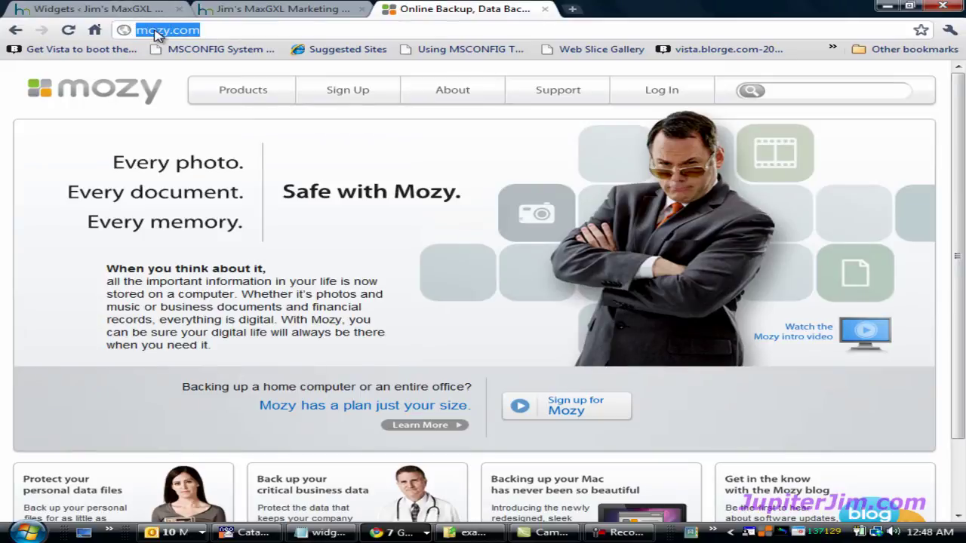
right_click(157, 35)
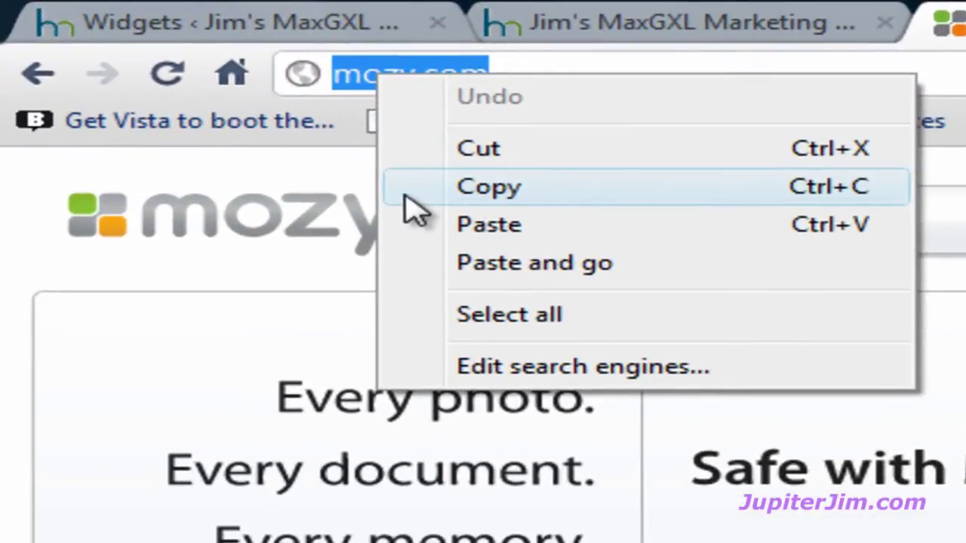
left_click(408, 190)
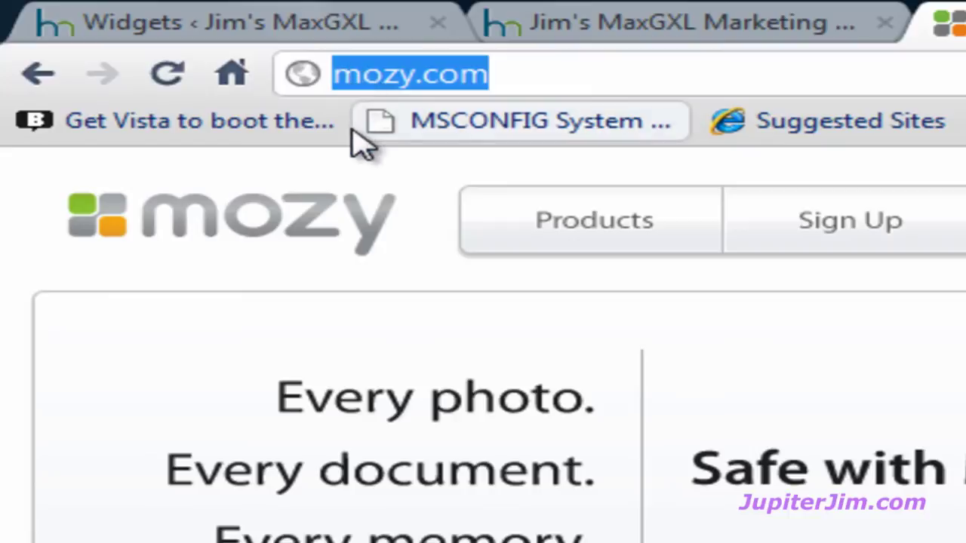
left_click(192, 30)
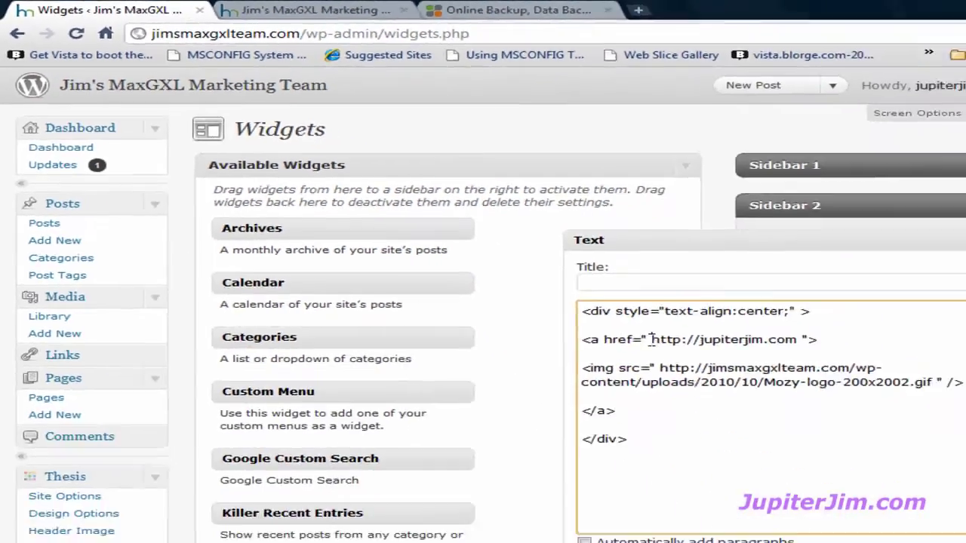
left_click_drag(584, 304, 705, 305)
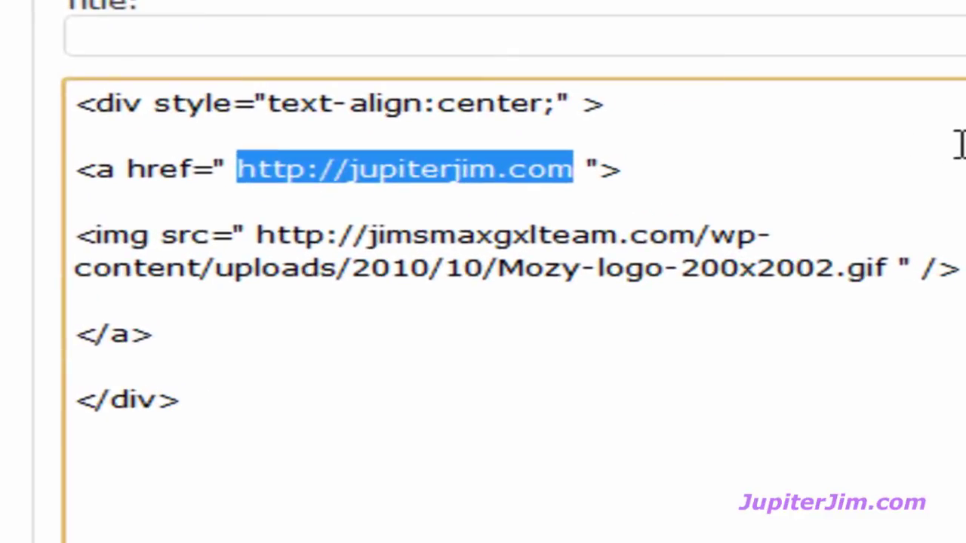
key("Delete")
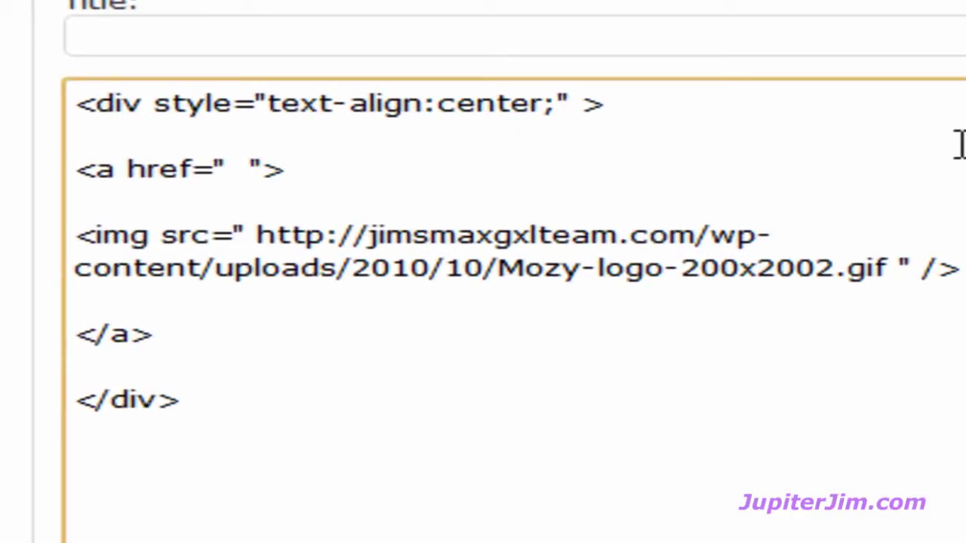
right_click(239, 174)
left_click(349, 370)
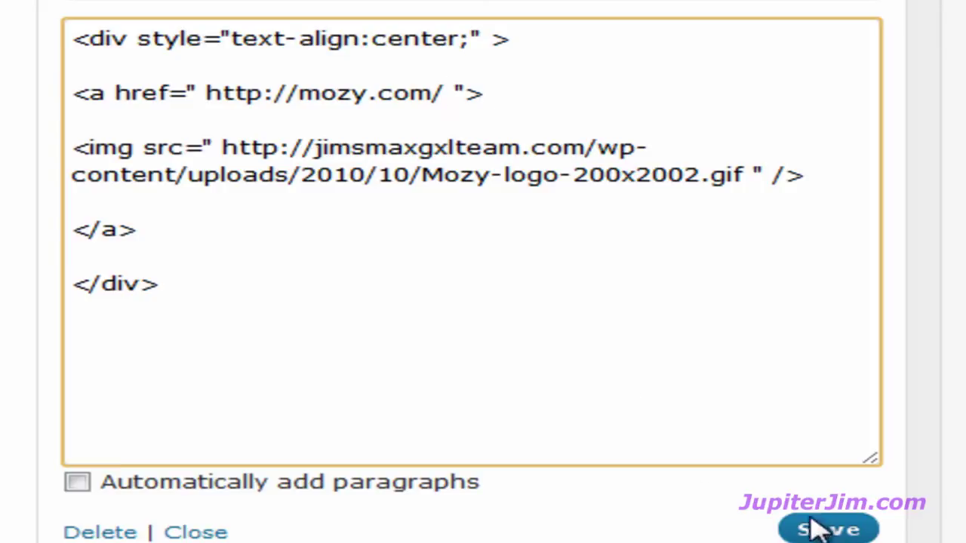
left_click(841, 531)
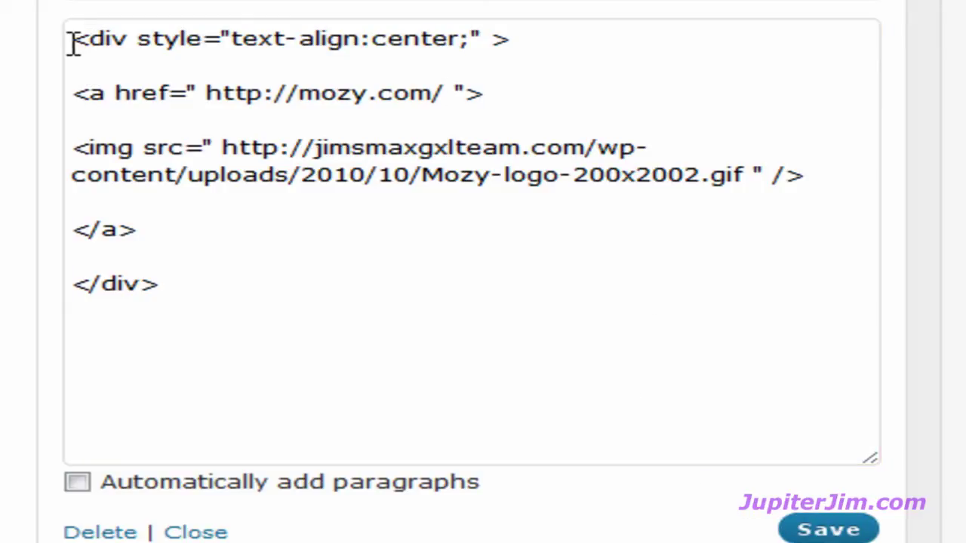
left_click(132, 37)
left_click(160, 284)
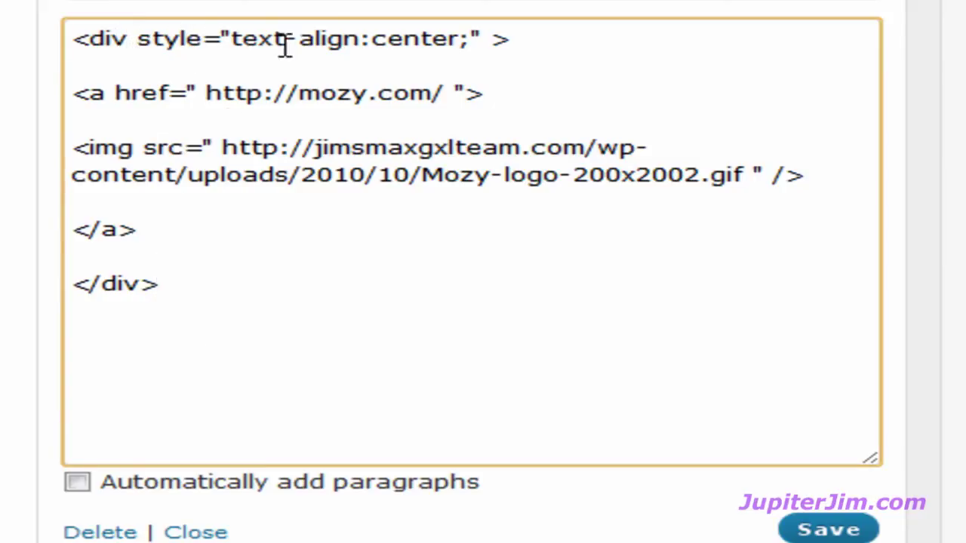
left_click(420, 38)
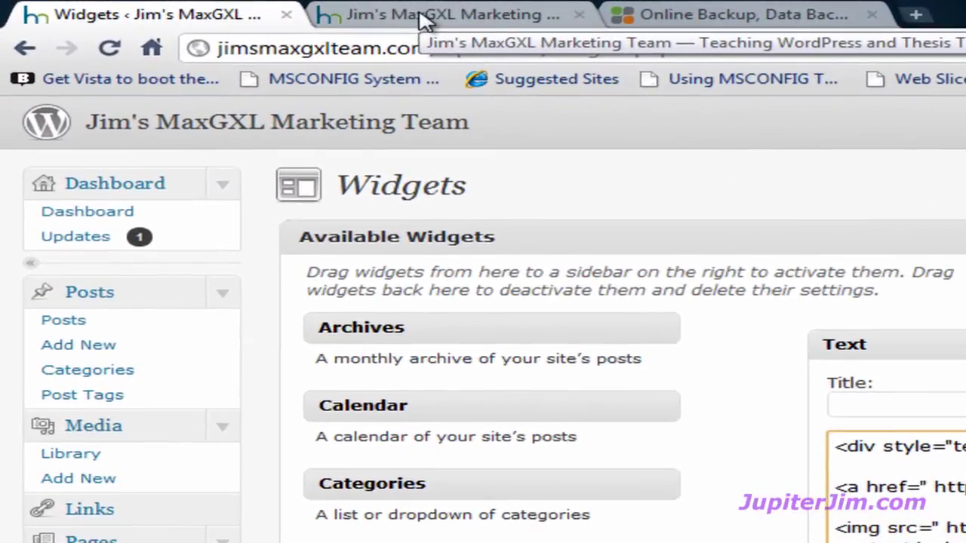
Switch to the site's public page and reload it to check the updated sidebar
left_click(265, 13)
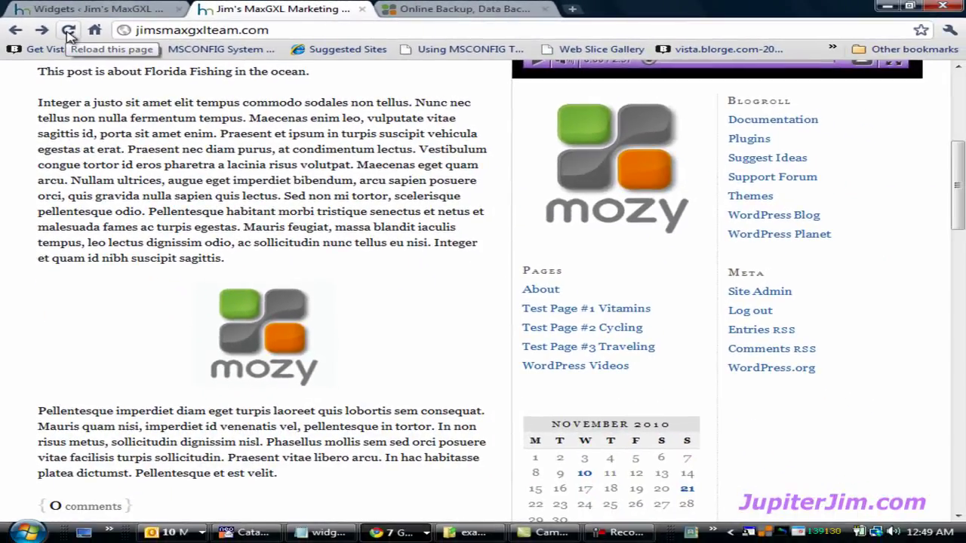
left_click(67, 33)
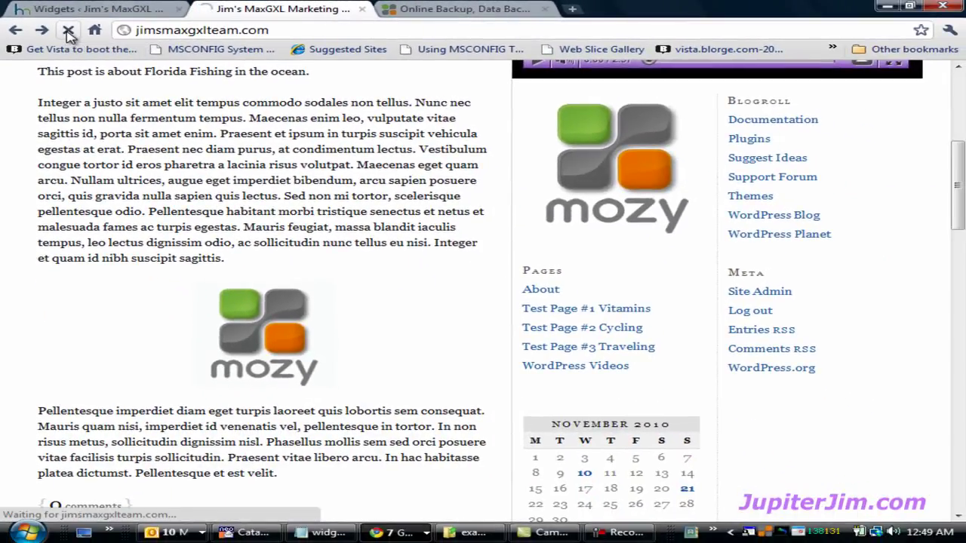